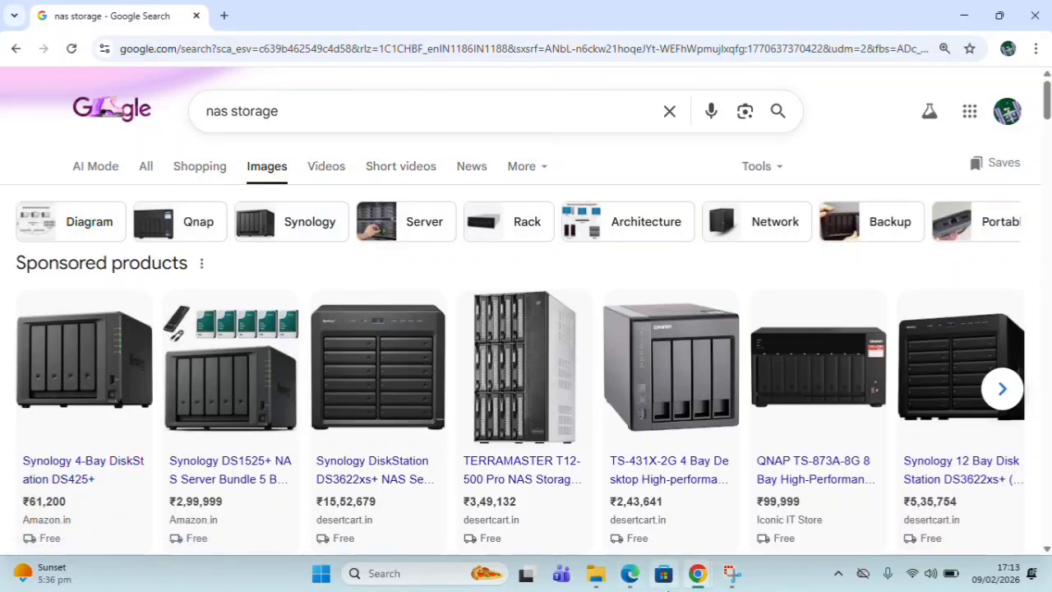
- Switch to the security group PDF in Edge and review the NAS diagram, EFS architecture and Elastic File System notes
mouse_move(636, 573)
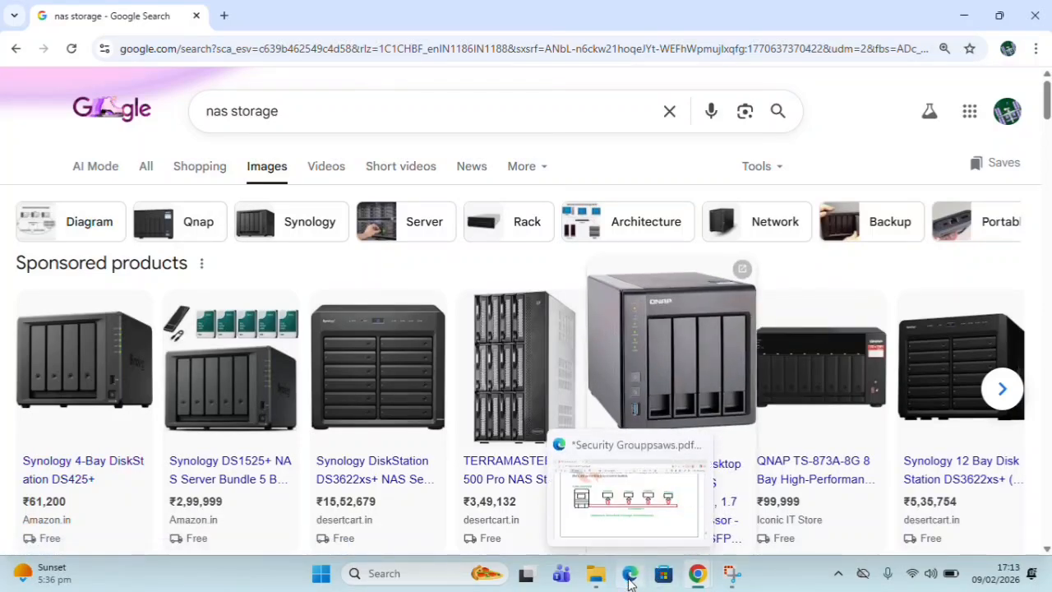
click(630, 577)
scroll(504, 413, down, 5)
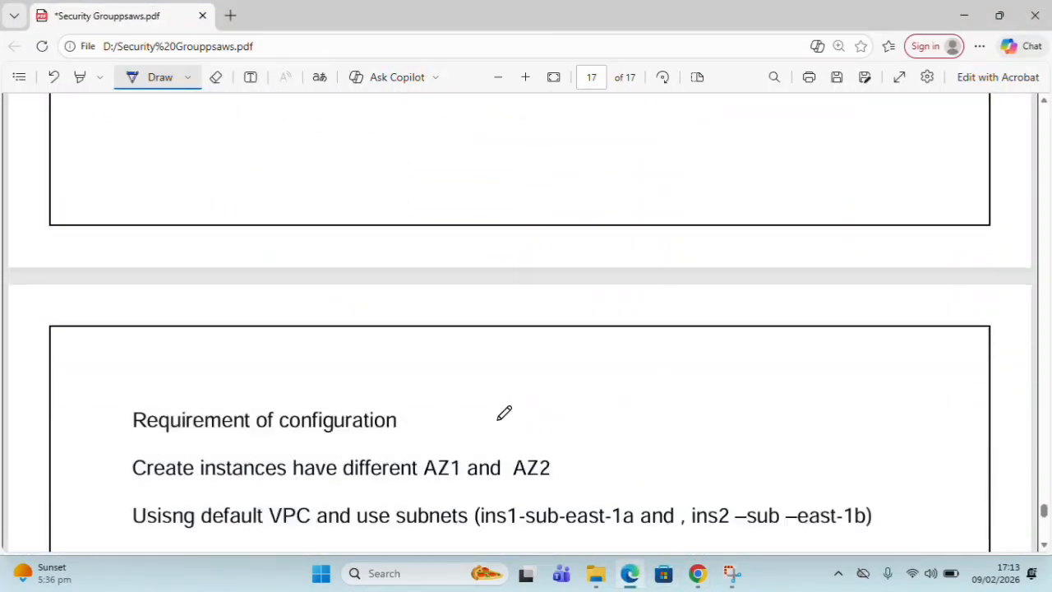
scroll(504, 413, up, 1)
scroll(504, 412, up, 8)
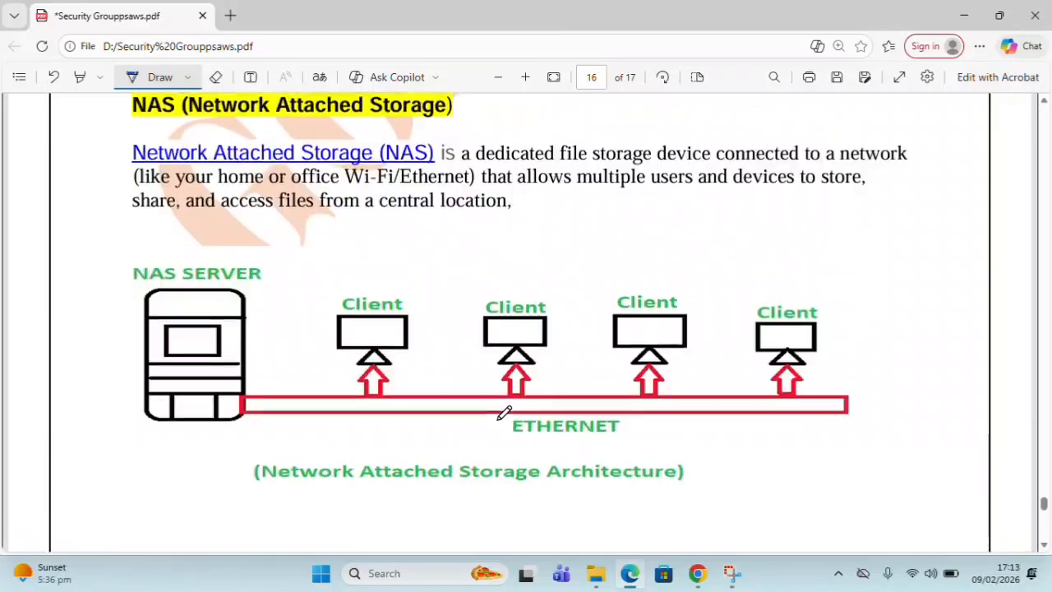
scroll(504, 413, up, 5)
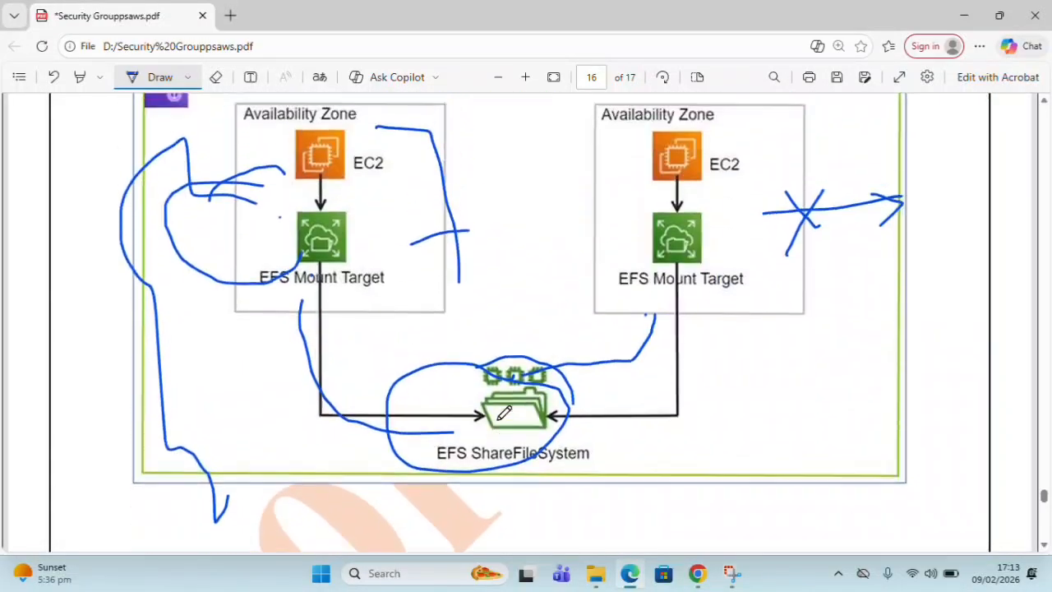
scroll(504, 412, up, 3)
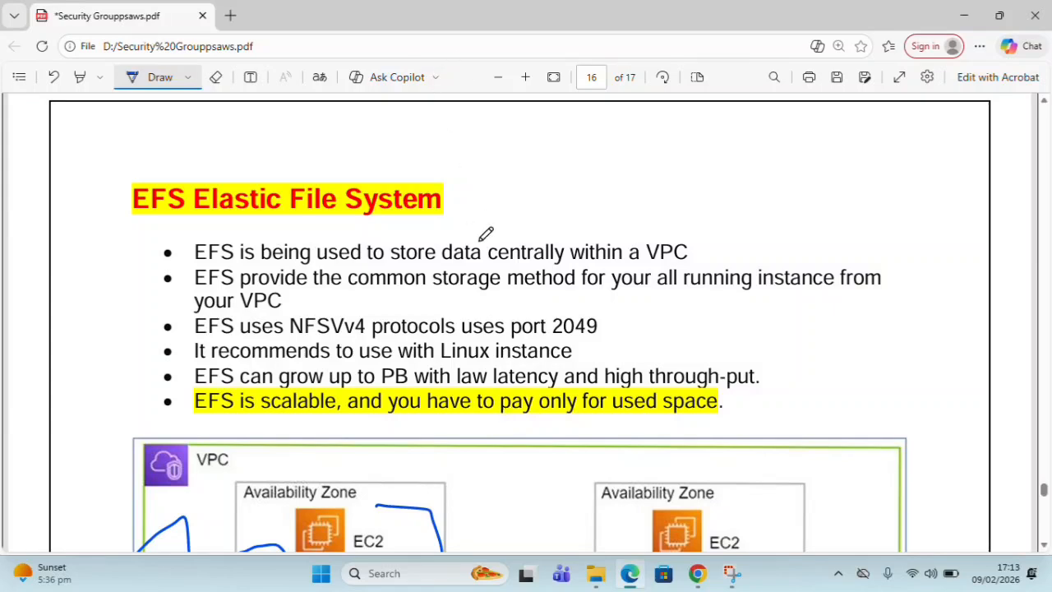
- Switch to the AWS Free Tier page in Chrome and open the console sign-in using the root user email
mouse_move(697, 573)
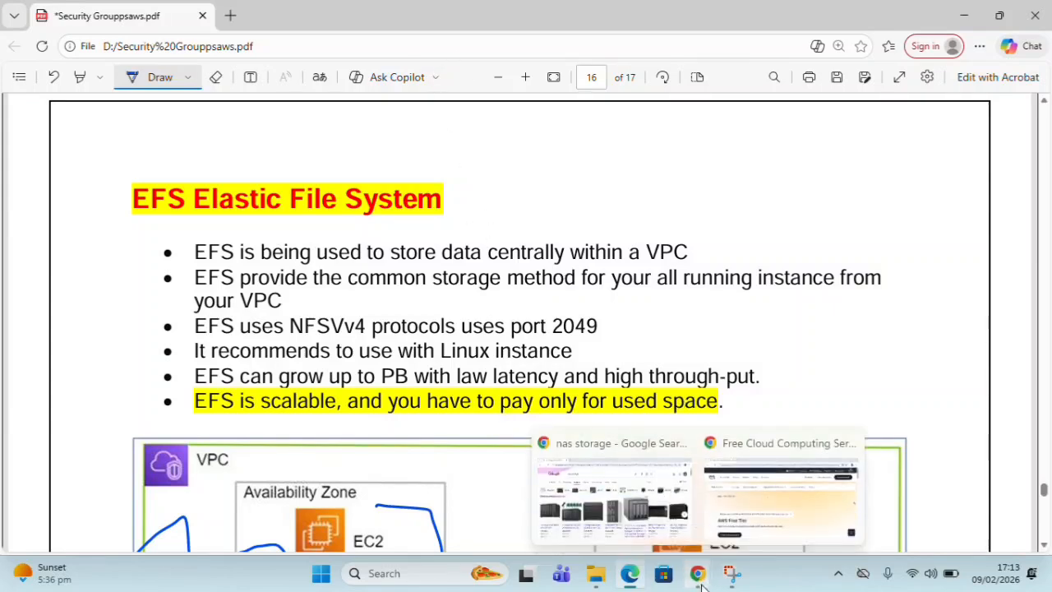
click(748, 523)
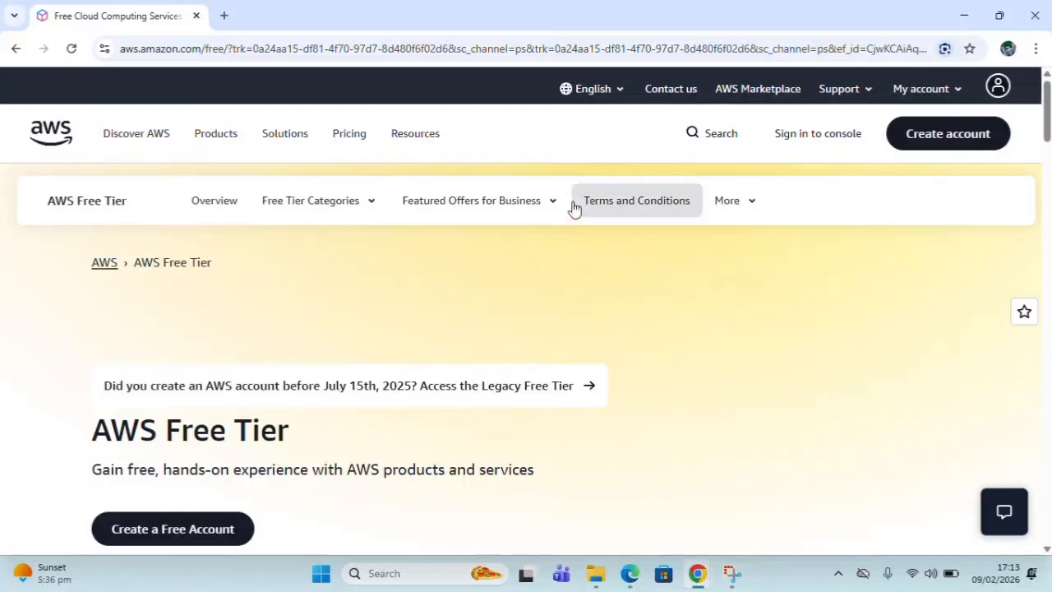
click(811, 138)
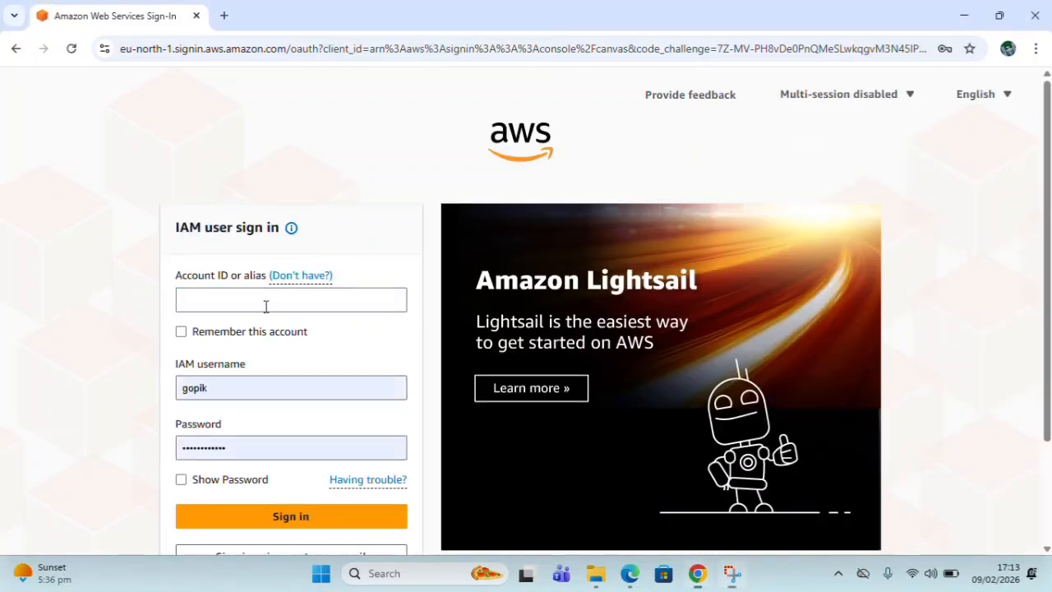
scroll(247, 505, down, 2)
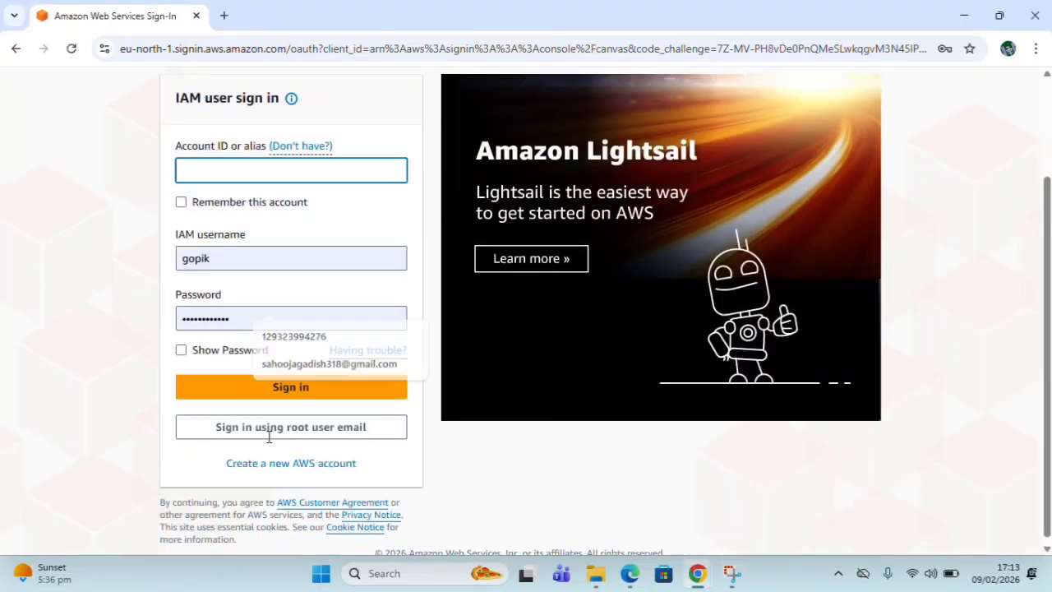
click(284, 433)
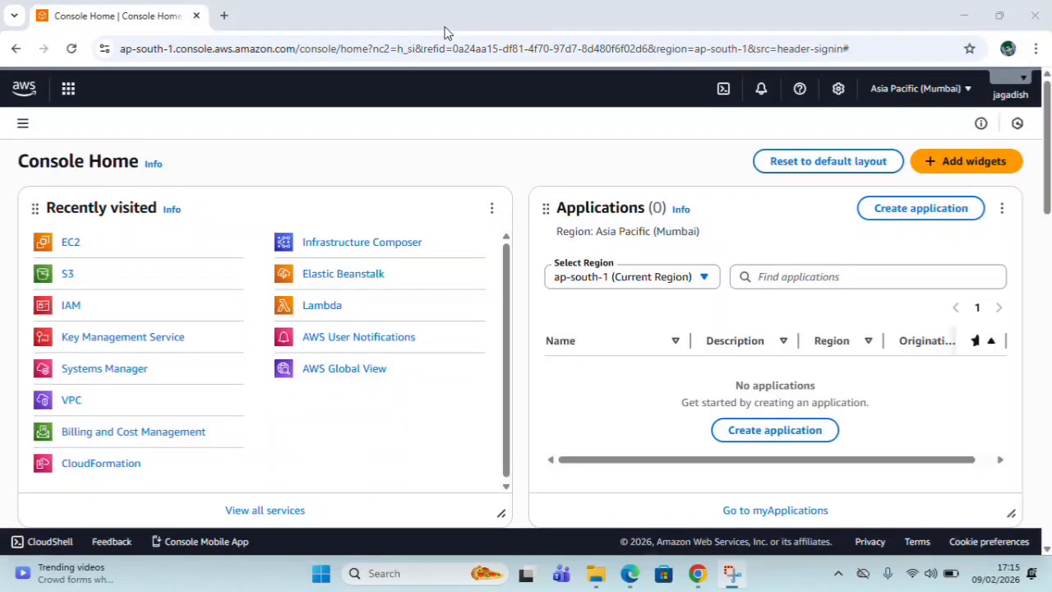
- Open the EC2 service from Console Home and go to its list of instances
scroll(349, 395, down, 2)
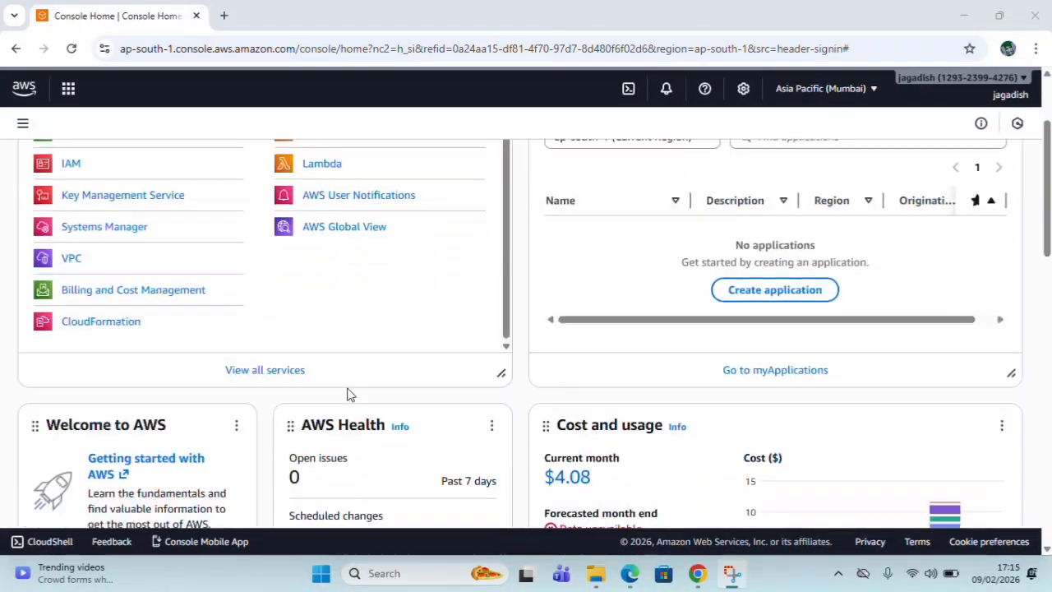
scroll(349, 395, up, 2)
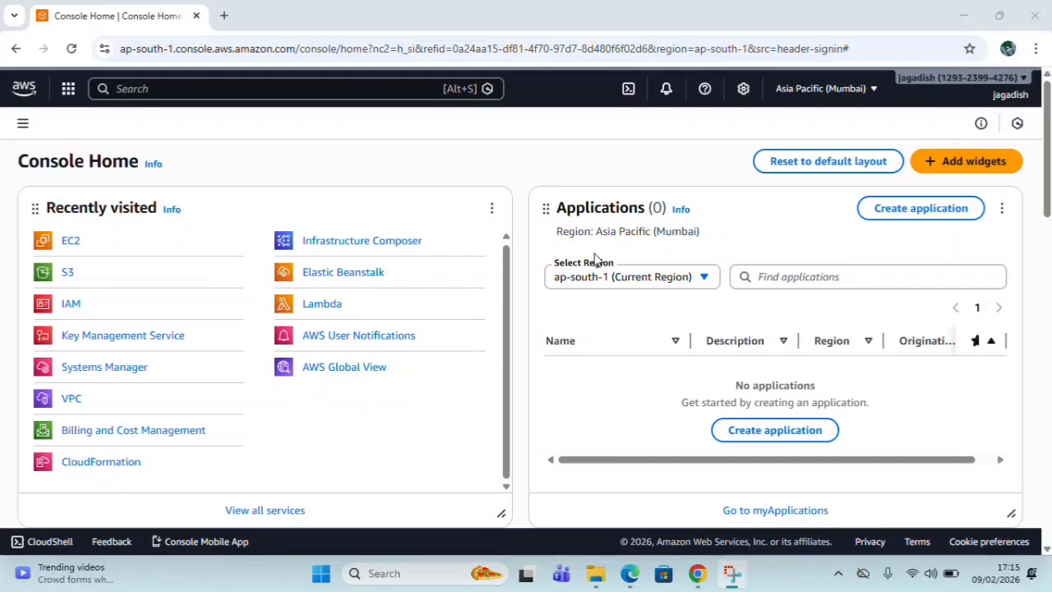
click(71, 243)
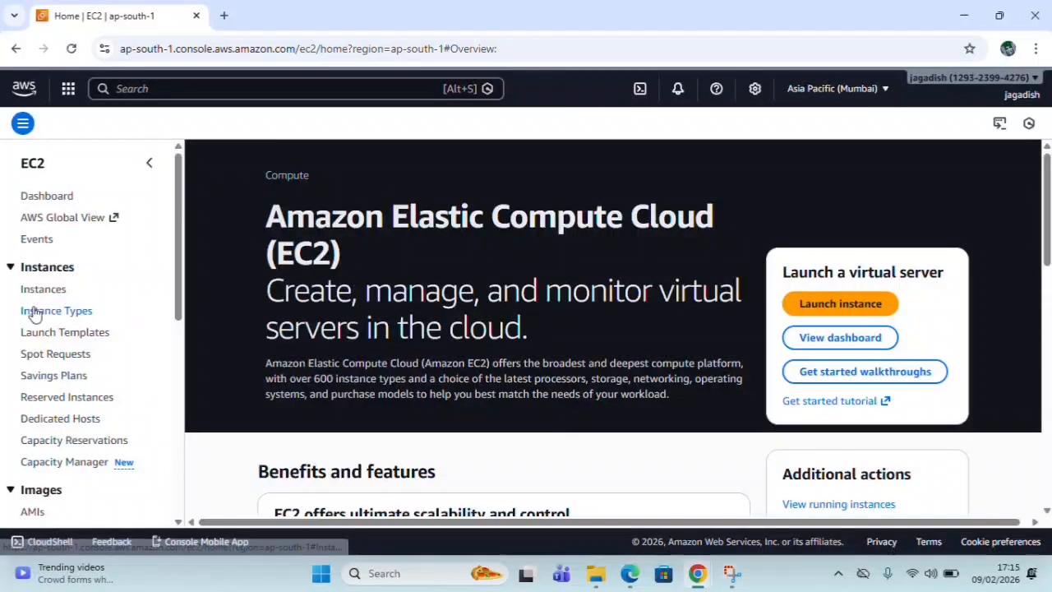
scroll(34, 315, down, 1)
scroll(32, 317, up, 1)
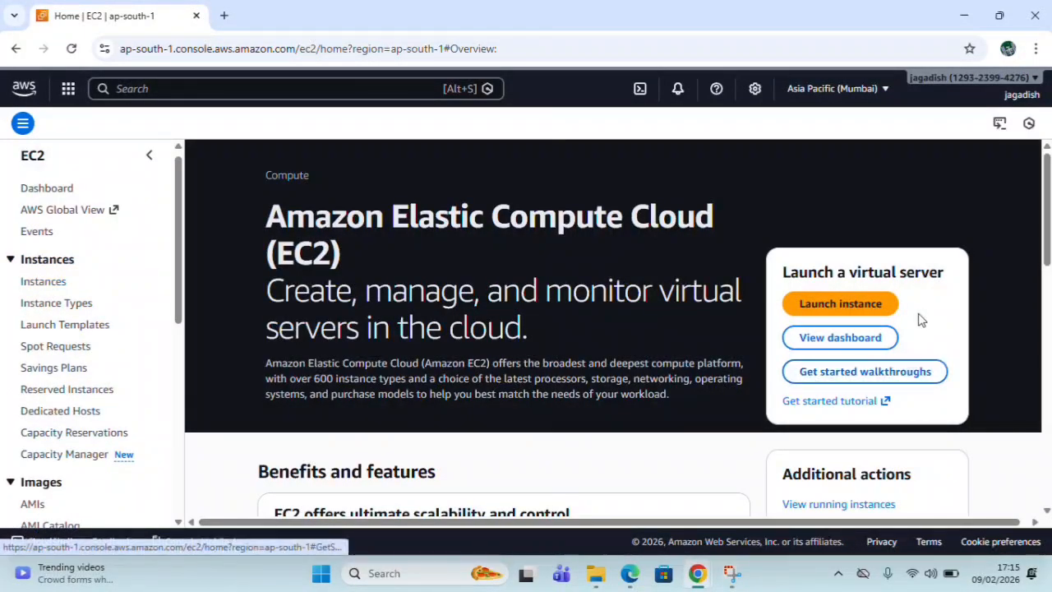
click(33, 285)
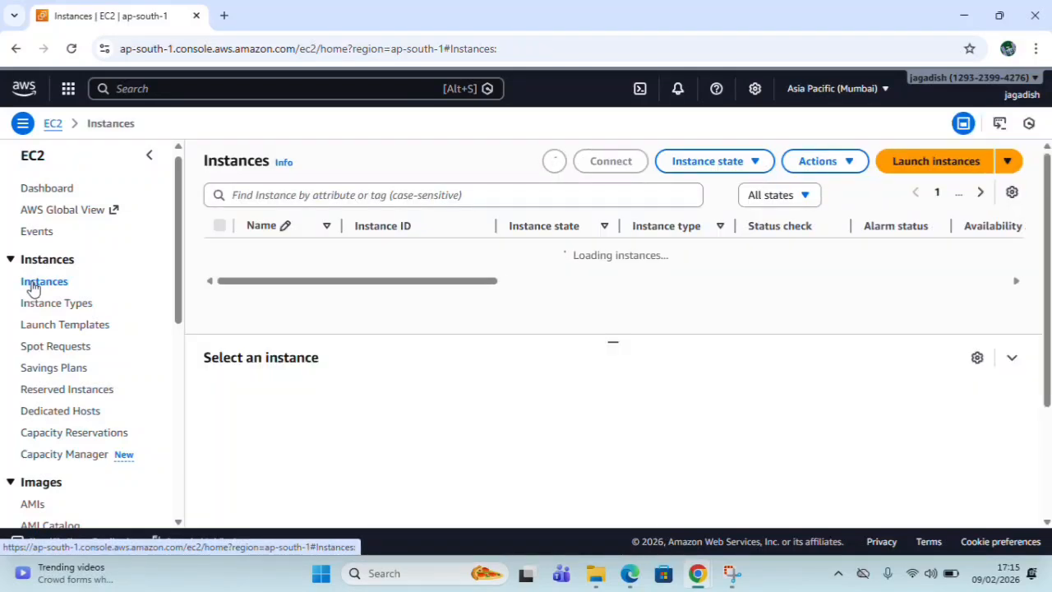
- Start launching a new EC2 instance and name it LC_01
click(945, 168)
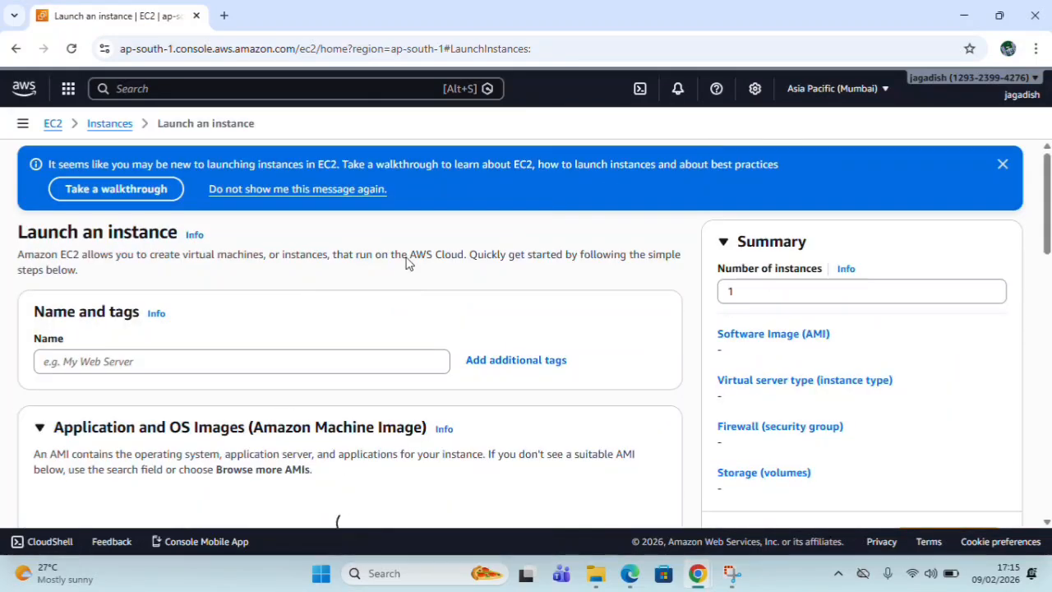
click(200, 363)
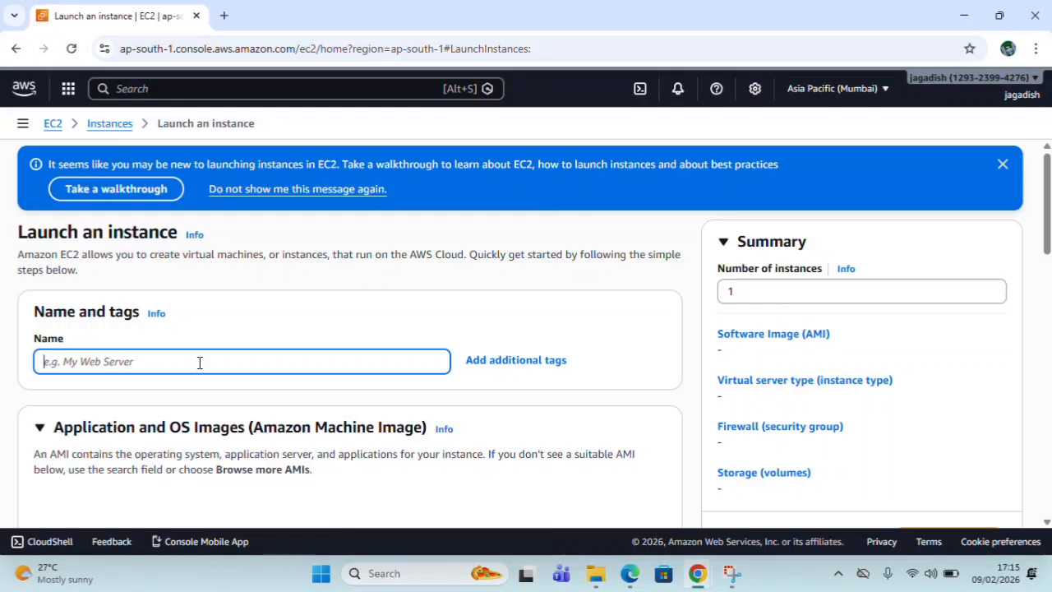
text(LC)
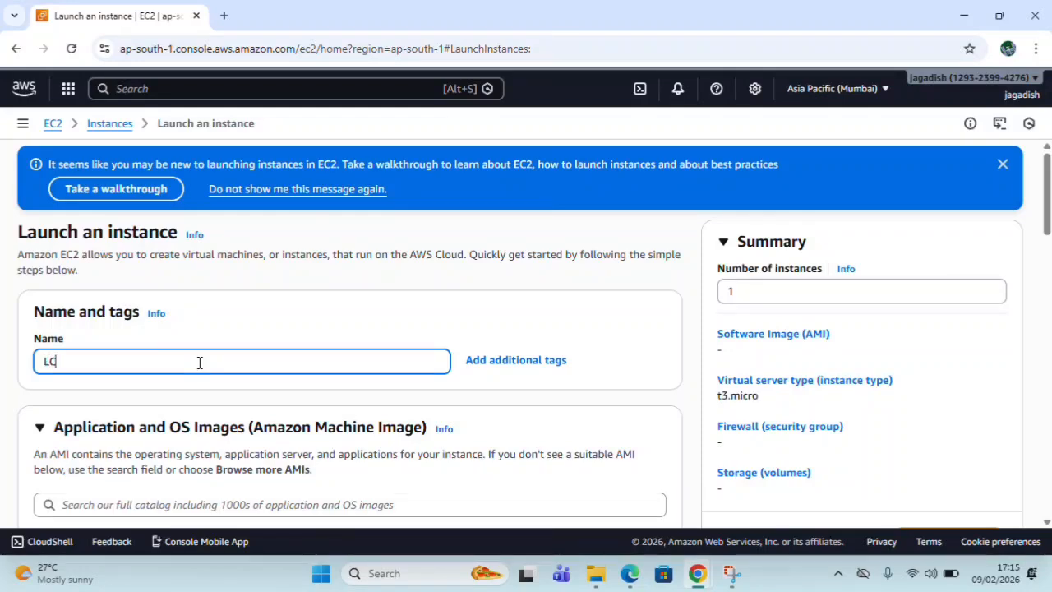
text())
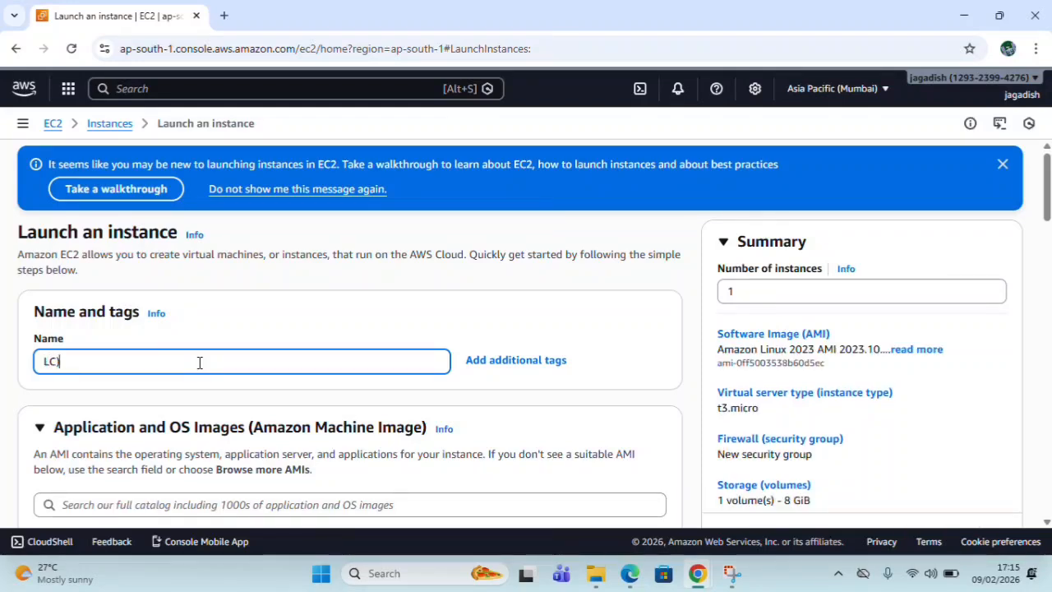
key(BackSpace)
text(_o1)
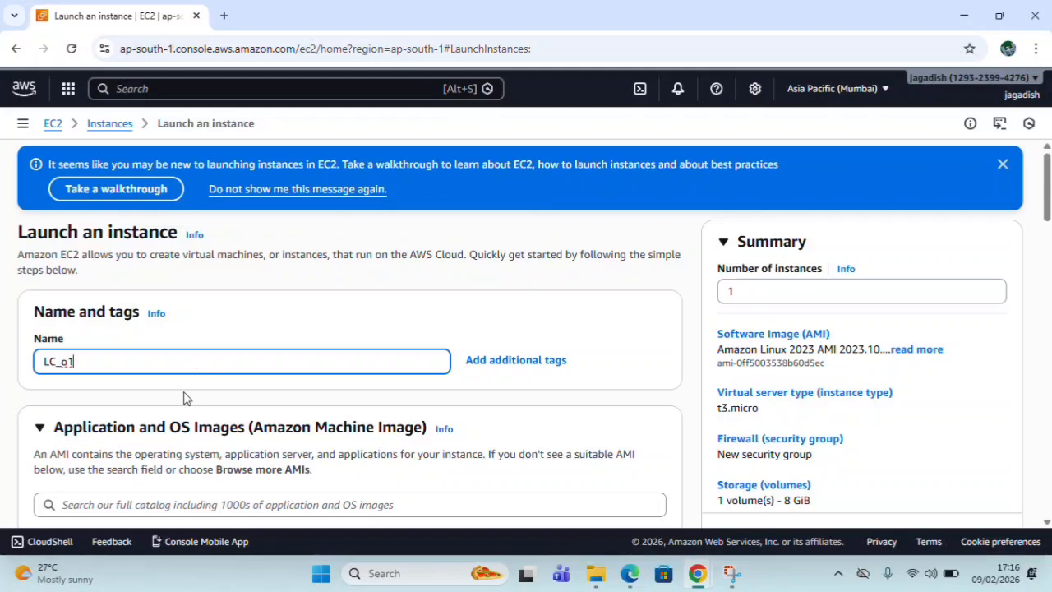
scroll(185, 399, down, 1)
key(BackSpace)
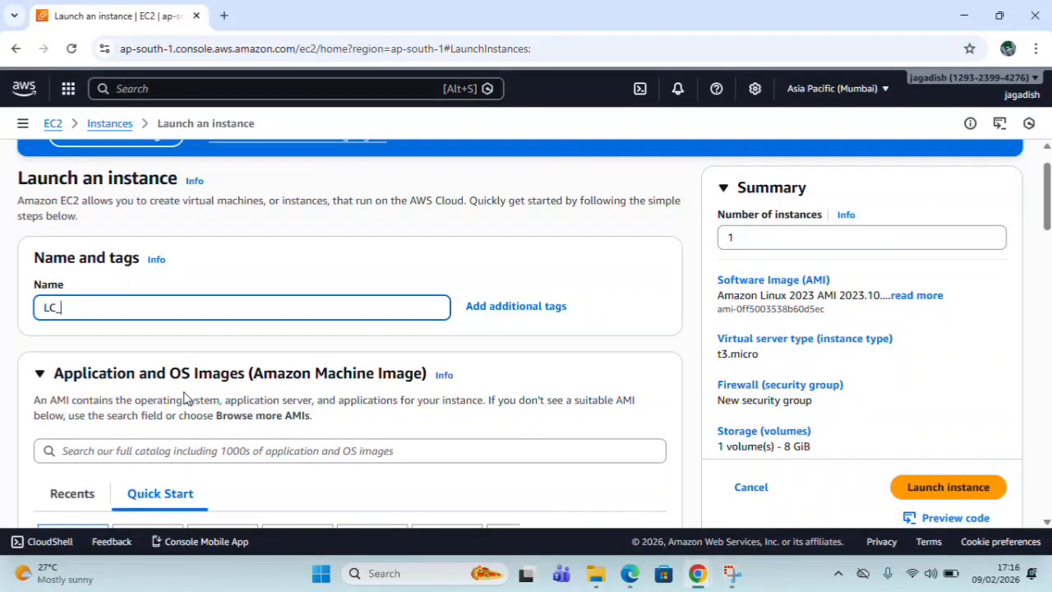
text(01)
- Create a new RSA key pair named efs01 in .pem format for the instance login
scroll(185, 399, down, 5)
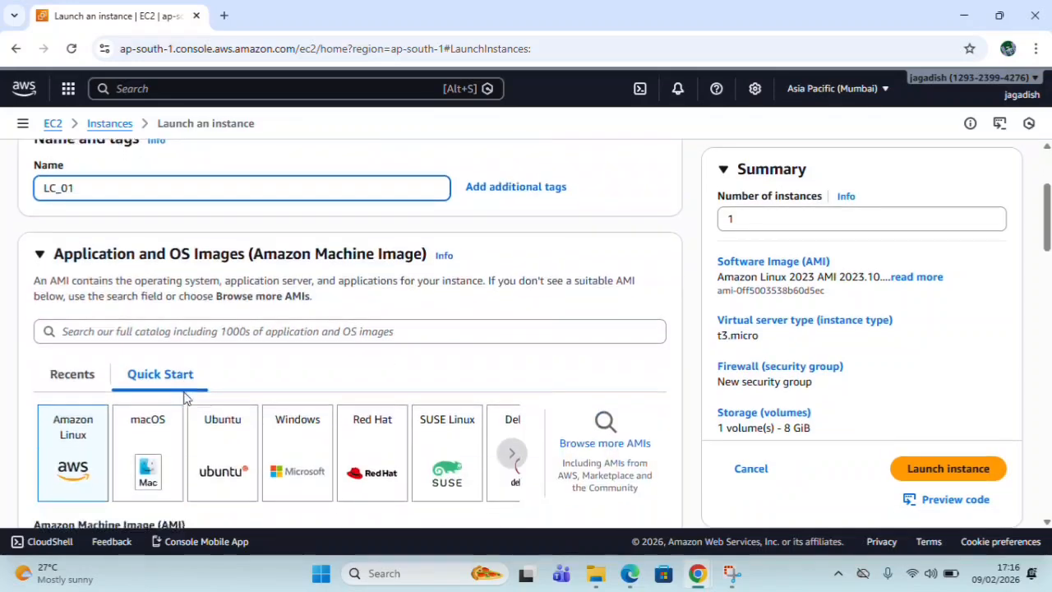
scroll(185, 395, down, 5)
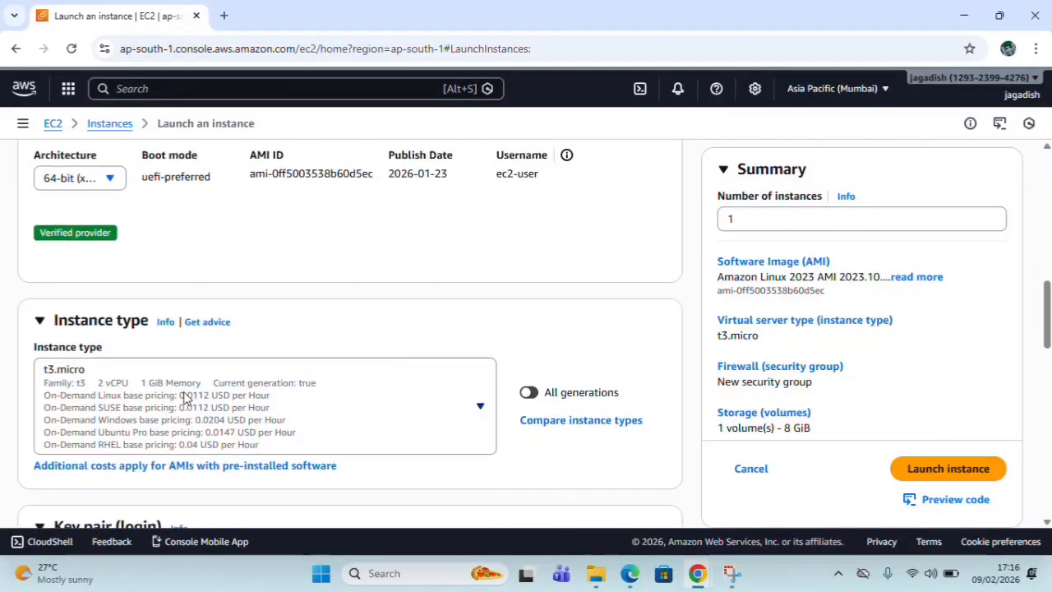
scroll(303, 323, down, 2)
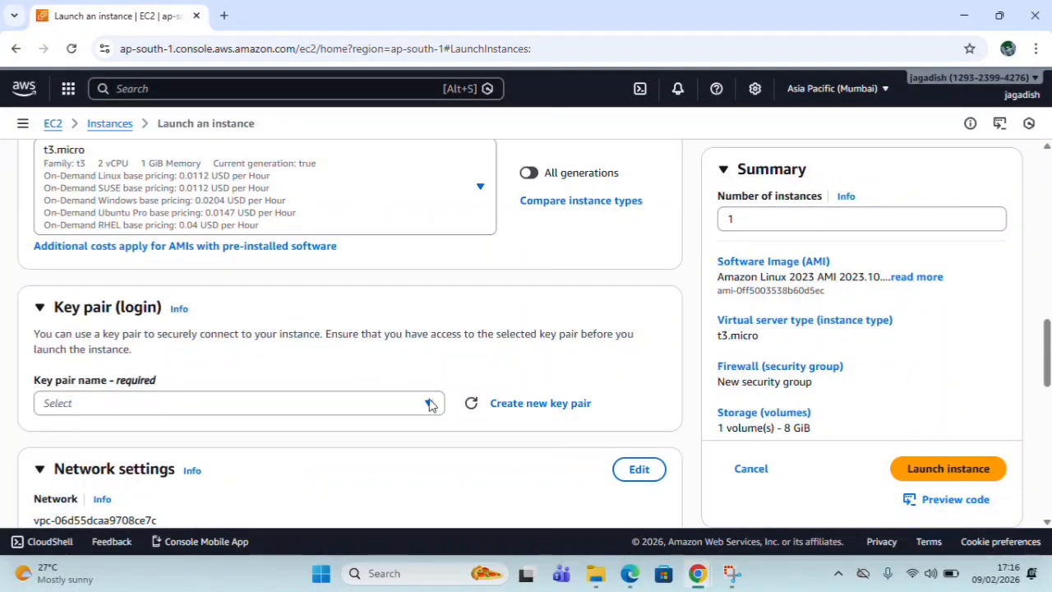
click(543, 404)
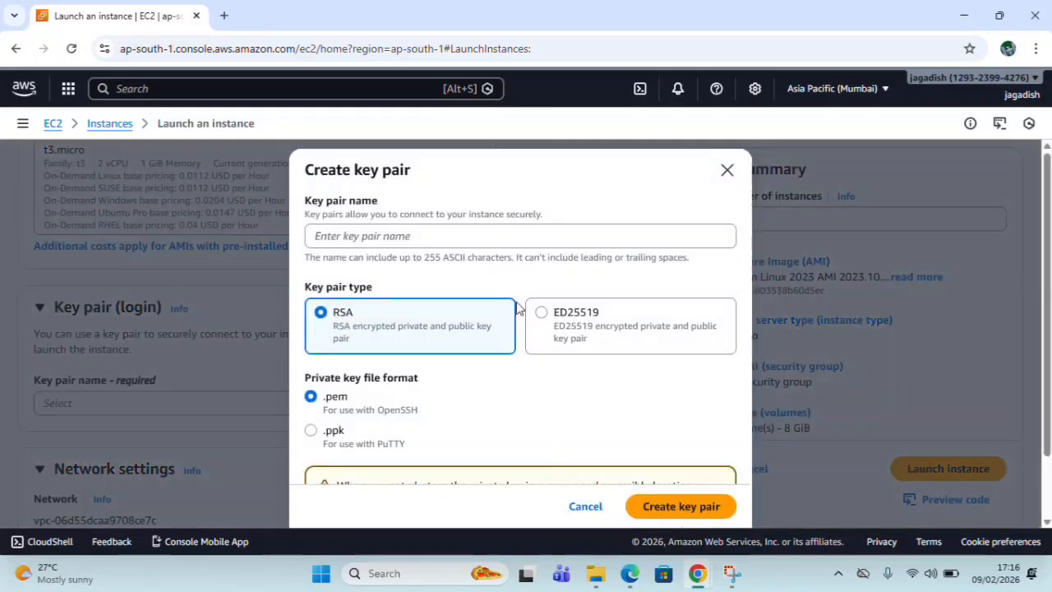
click(513, 238)
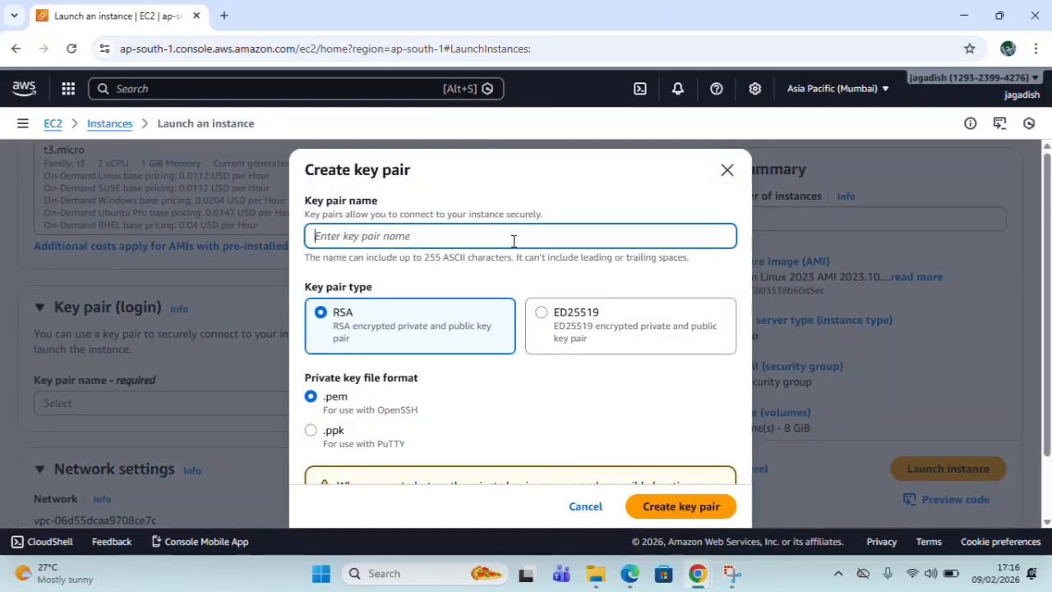
text(efs)
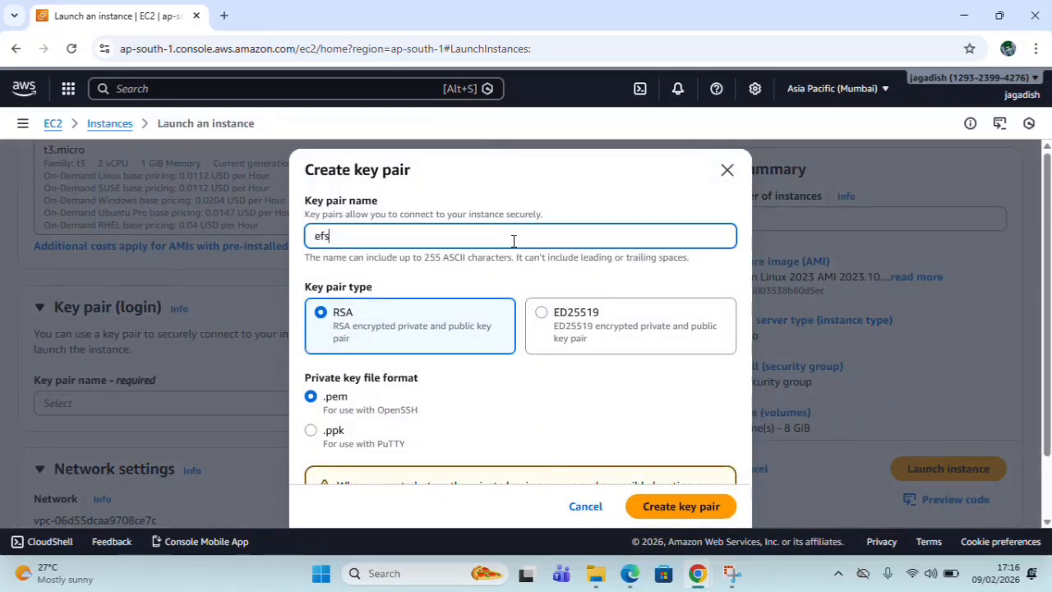
text(01)
click(672, 508)
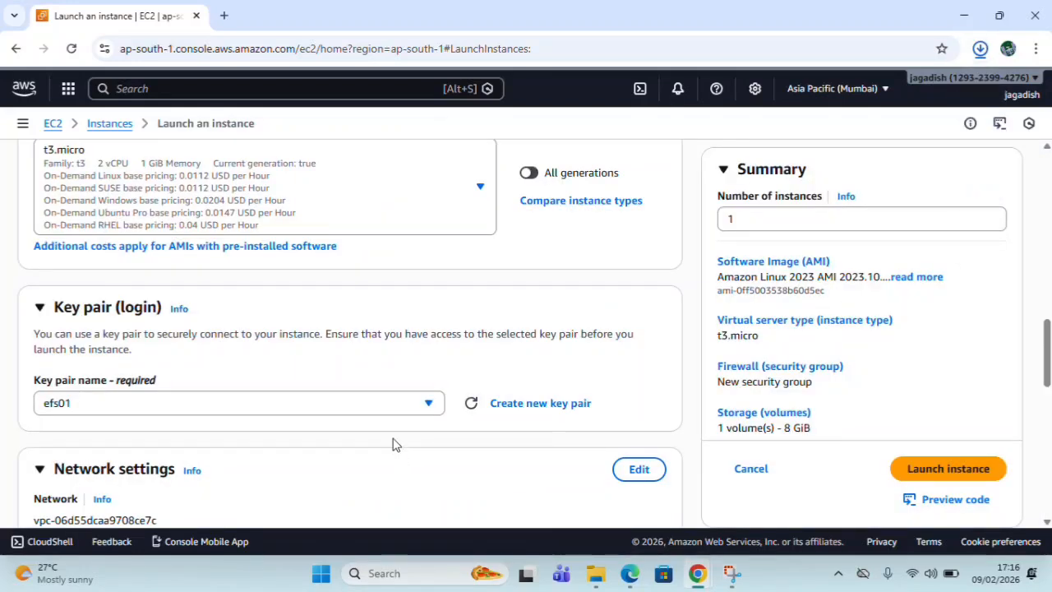
scroll(395, 441, down, 2)
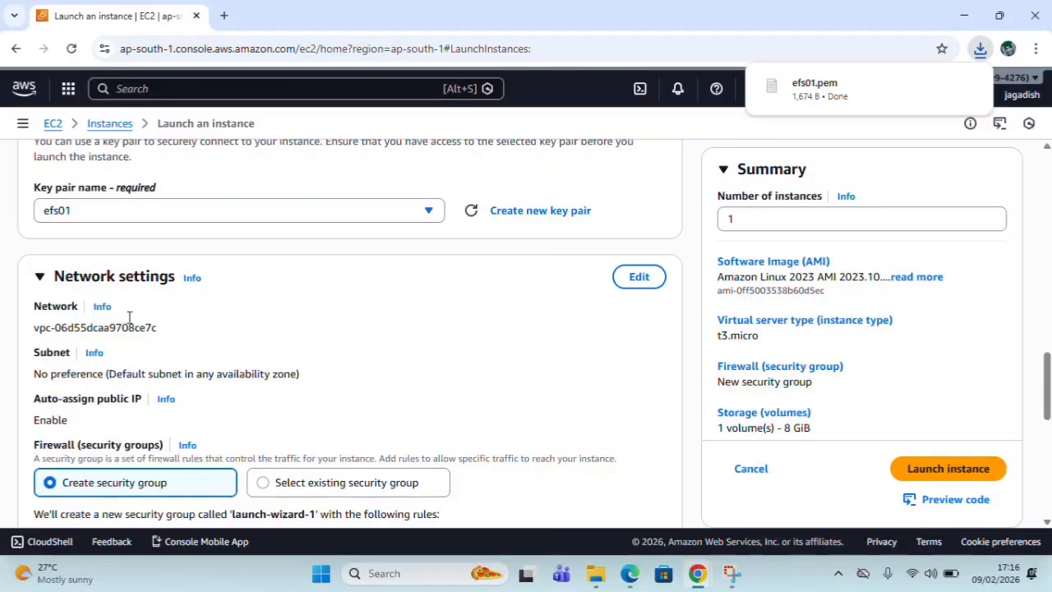
click(640, 277)
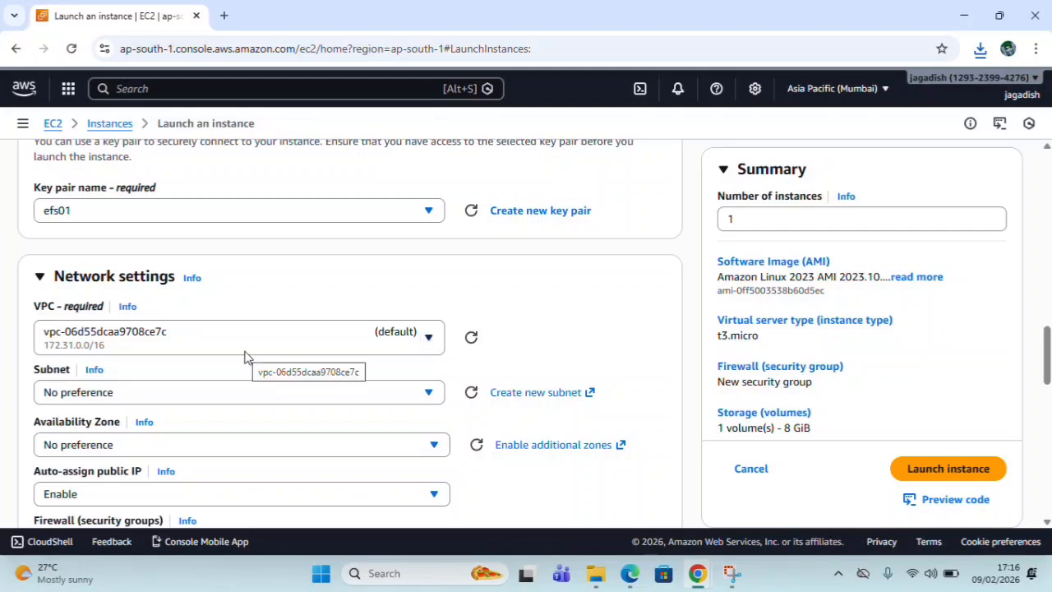
click(435, 394)
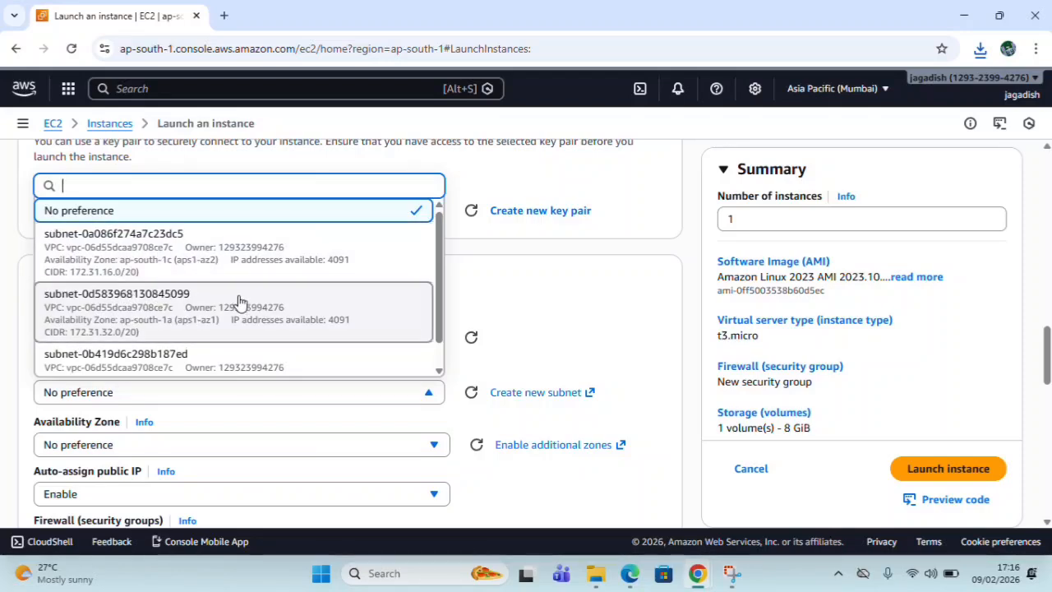
scroll(241, 306, down, 1)
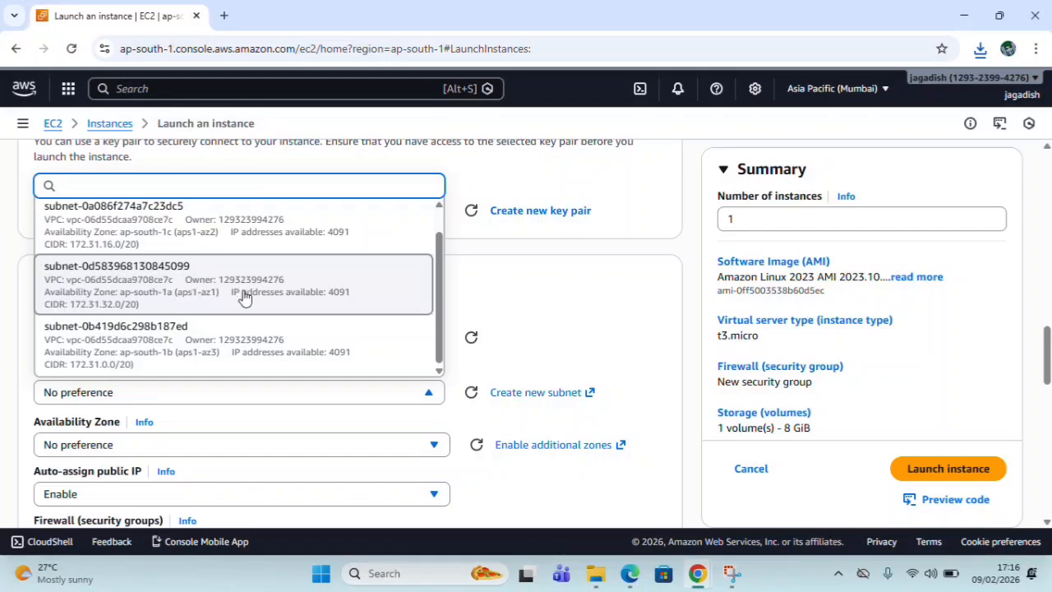
click(211, 286)
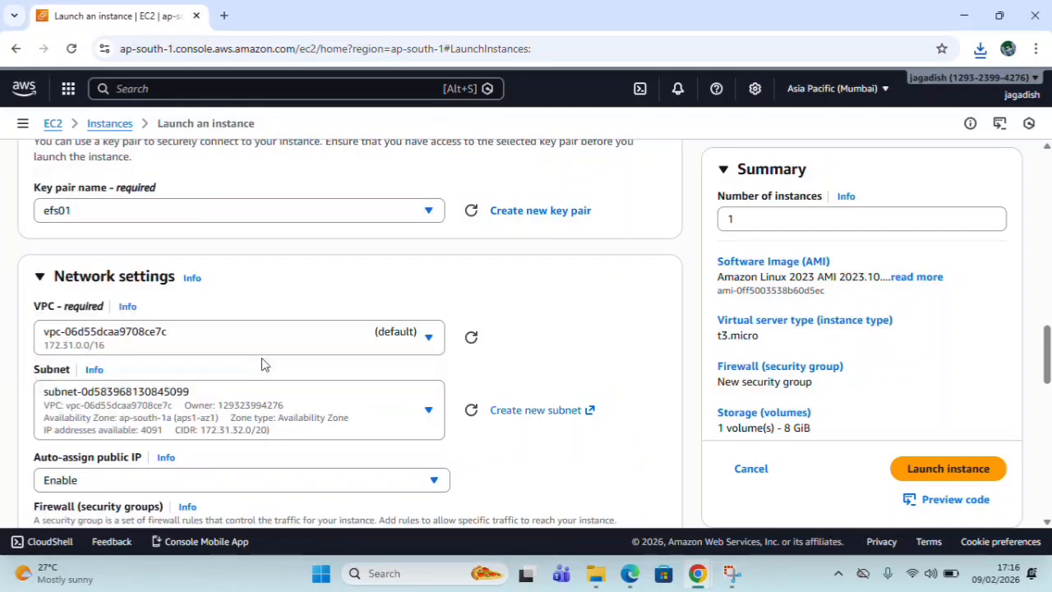
scroll(242, 444, down, 2)
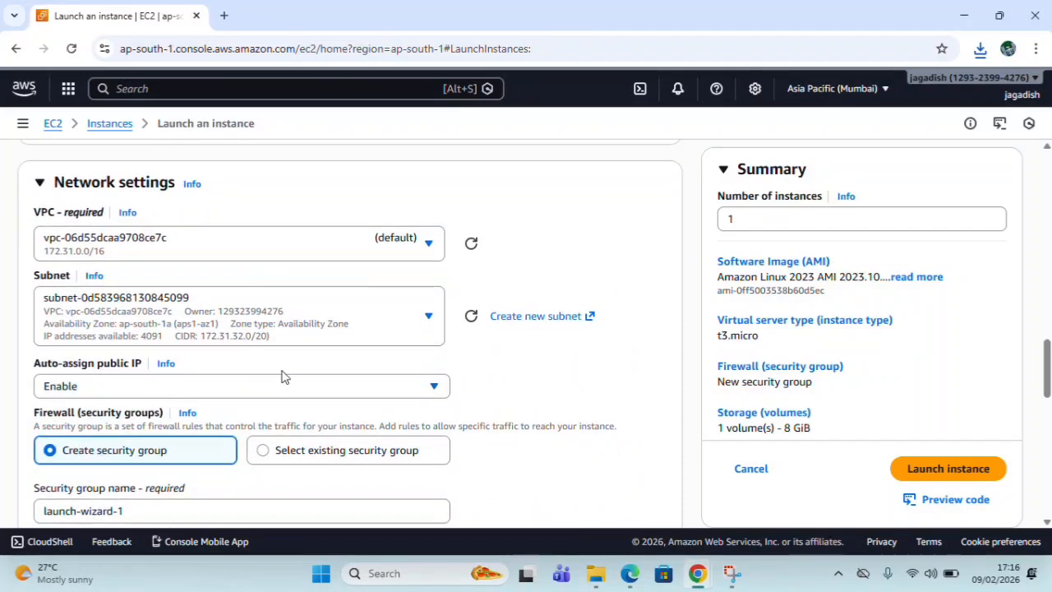
scroll(281, 376, down, 4)
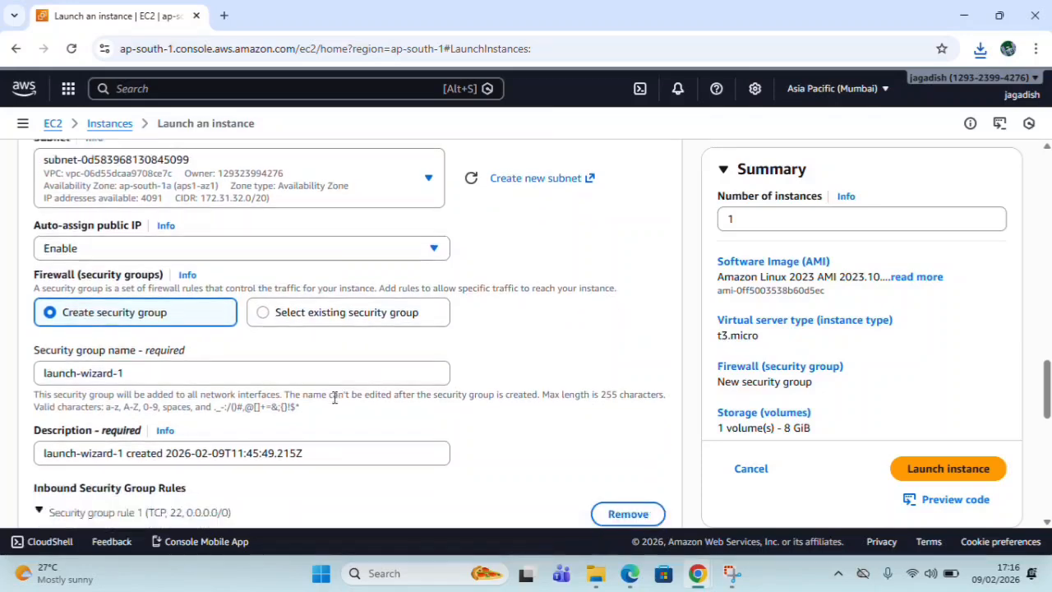
- Add a second inbound rule to the new launch-wizard-1 security group, below the existing ssh rule
scroll(334, 398, down, 9)
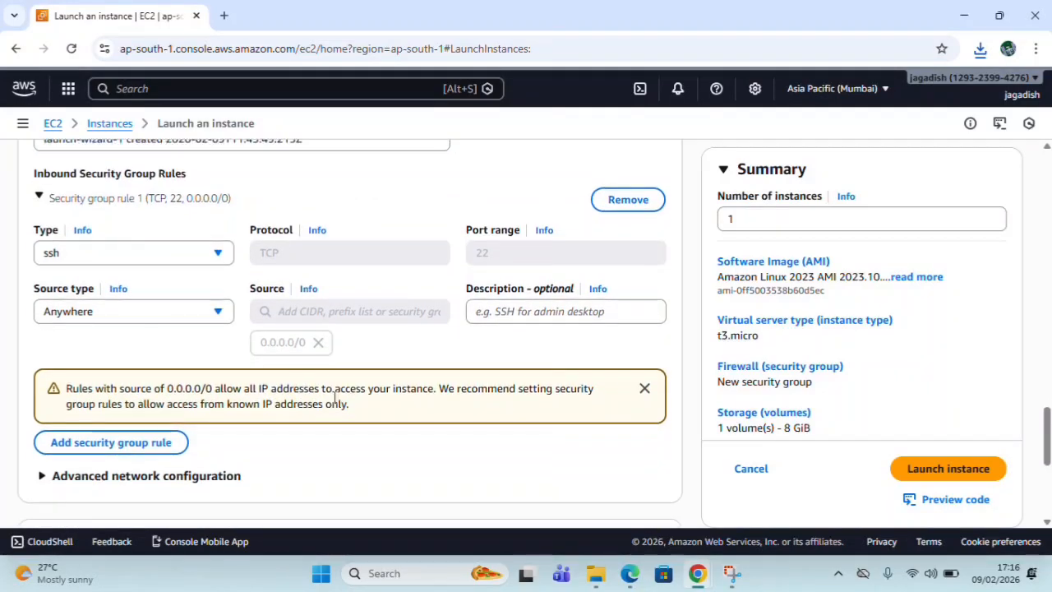
scroll(335, 398, down, 9)
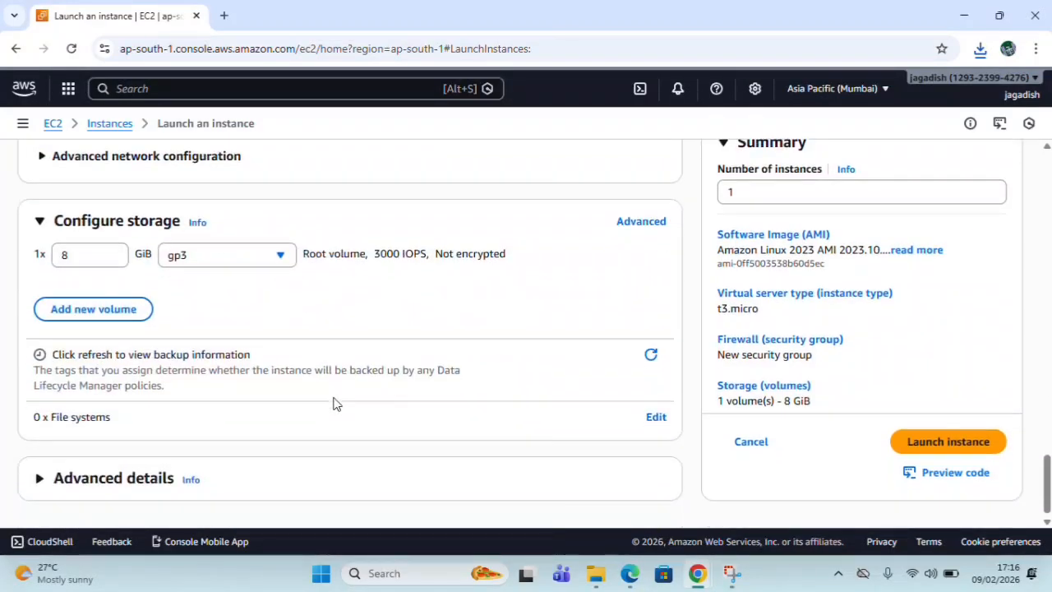
scroll(334, 403, up, 6)
scroll(335, 403, down, 3)
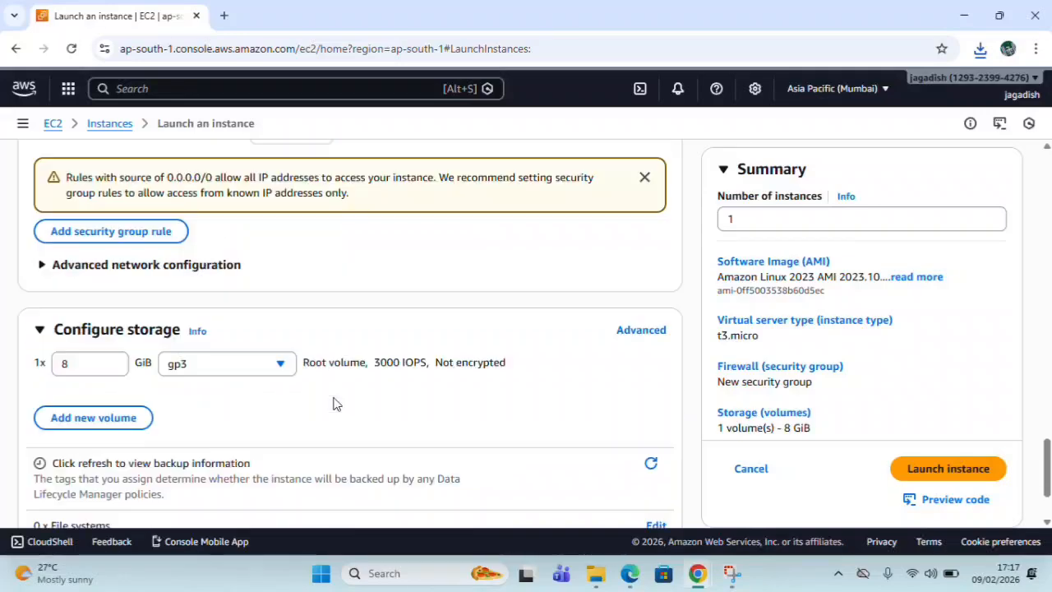
scroll(335, 403, up, 6)
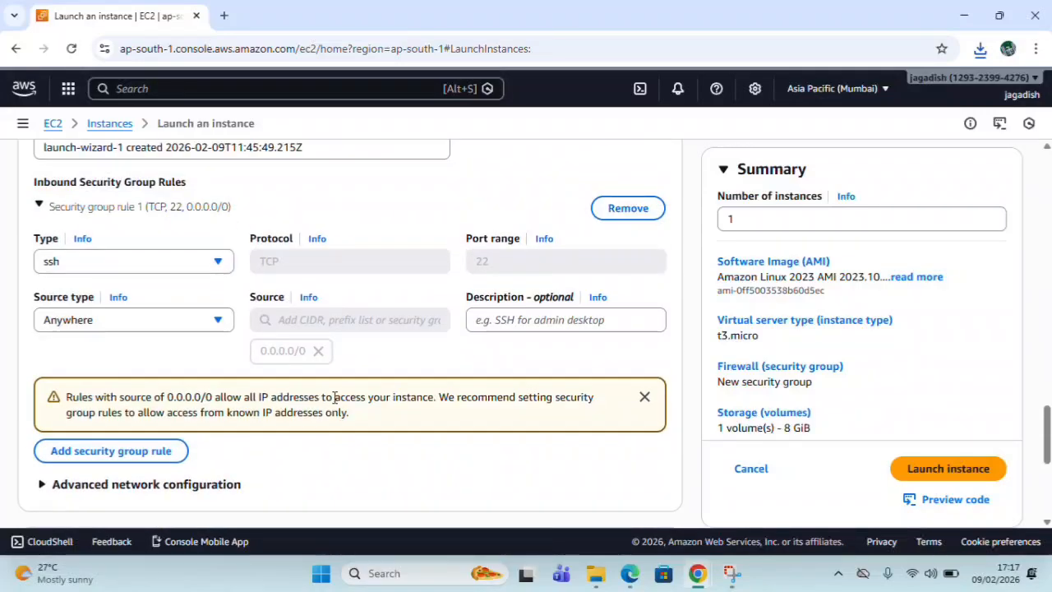
scroll(334, 400, down, 1)
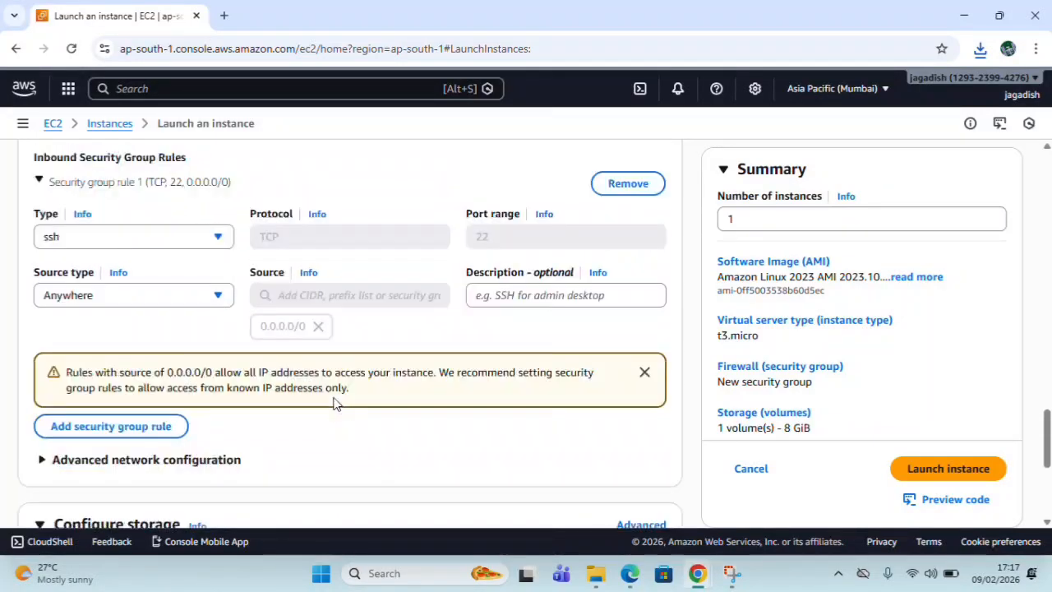
scroll(334, 403, down, 1)
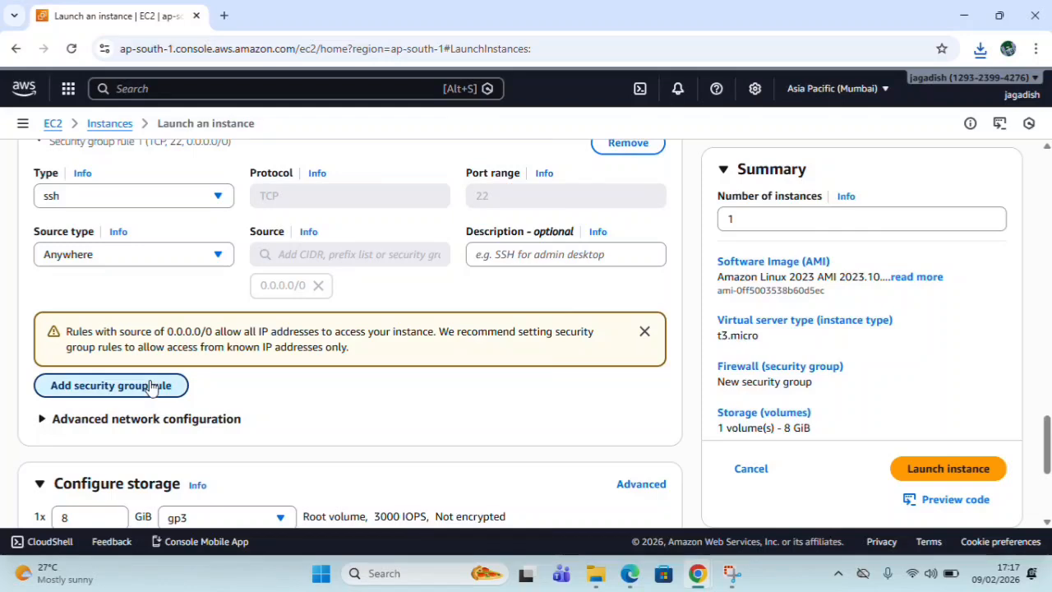
click(152, 386)
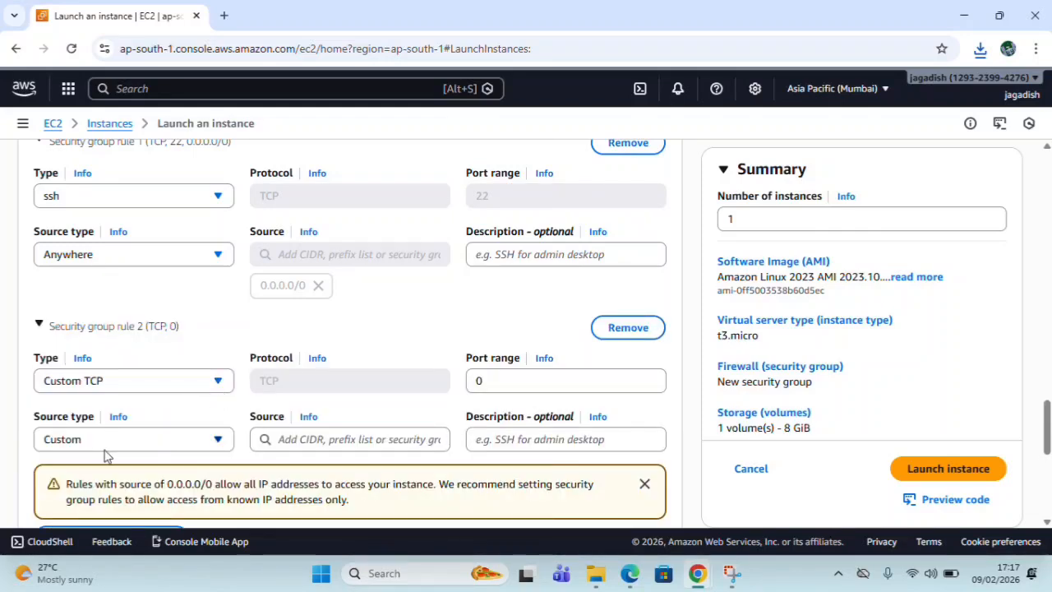
- Set the second security group rule to type HTTP with source type Anywhere
scroll(140, 441, down, 1)
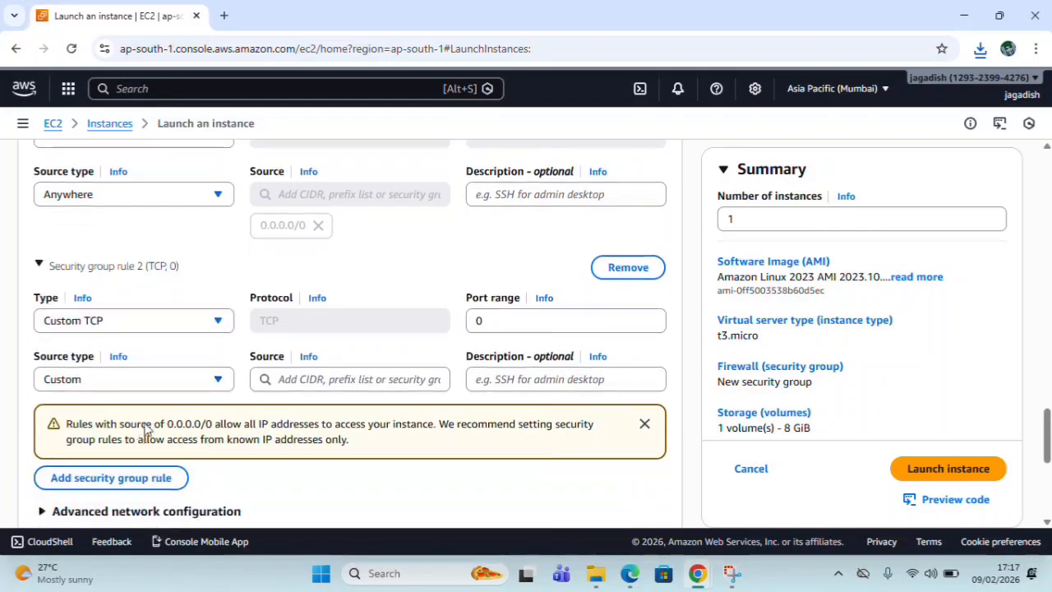
click(221, 324)
scroll(79, 440, down, 5)
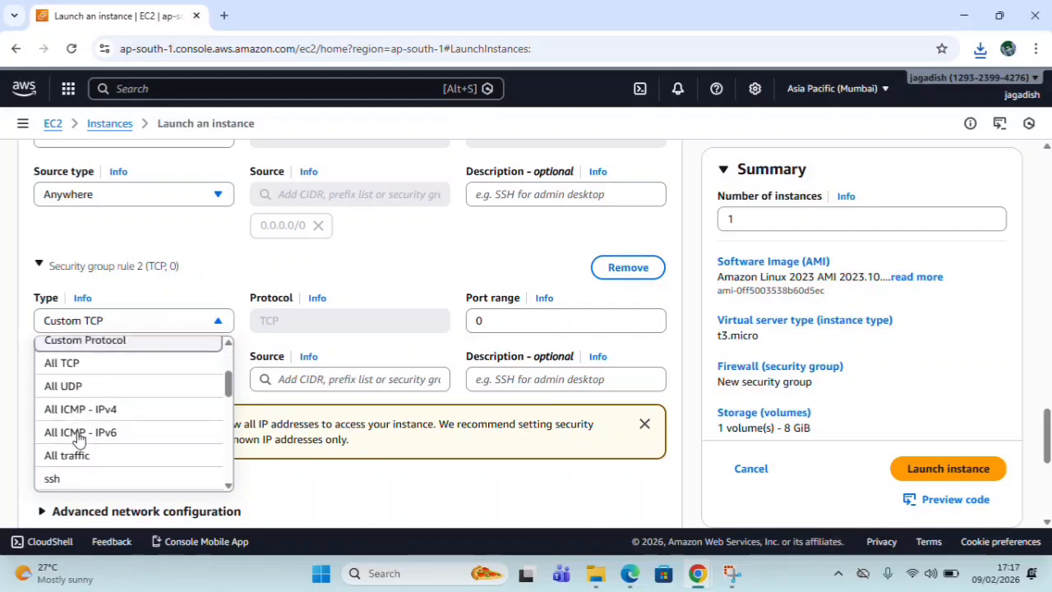
scroll(78, 439, down, 1)
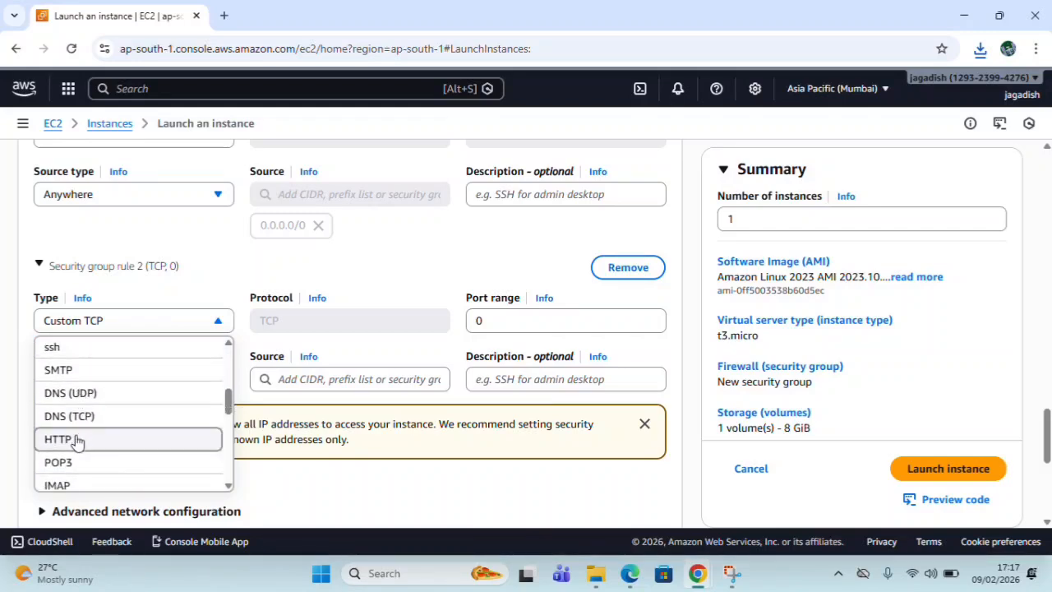
click(75, 437)
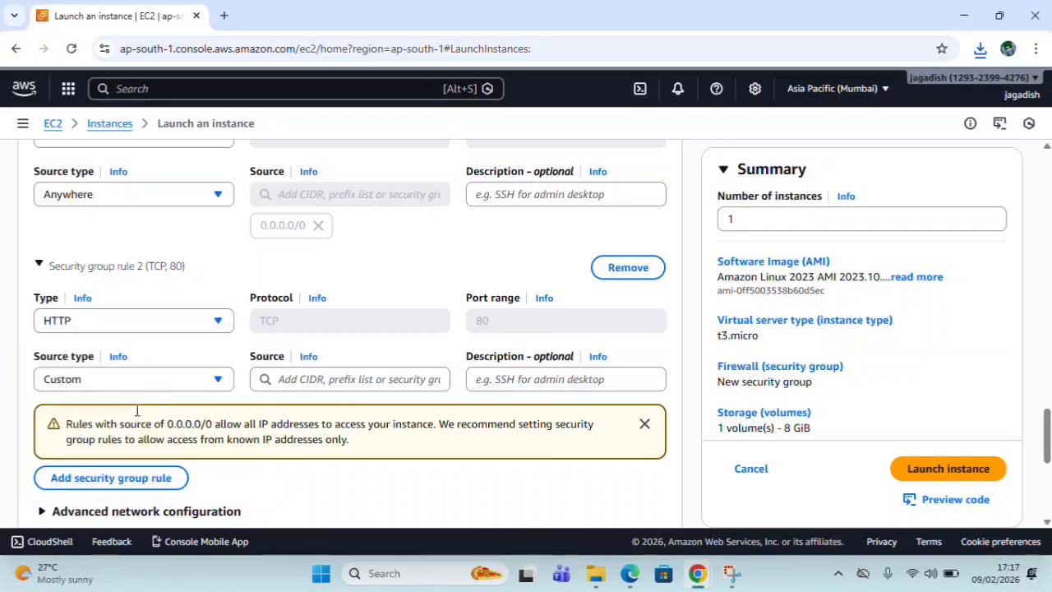
click(218, 381)
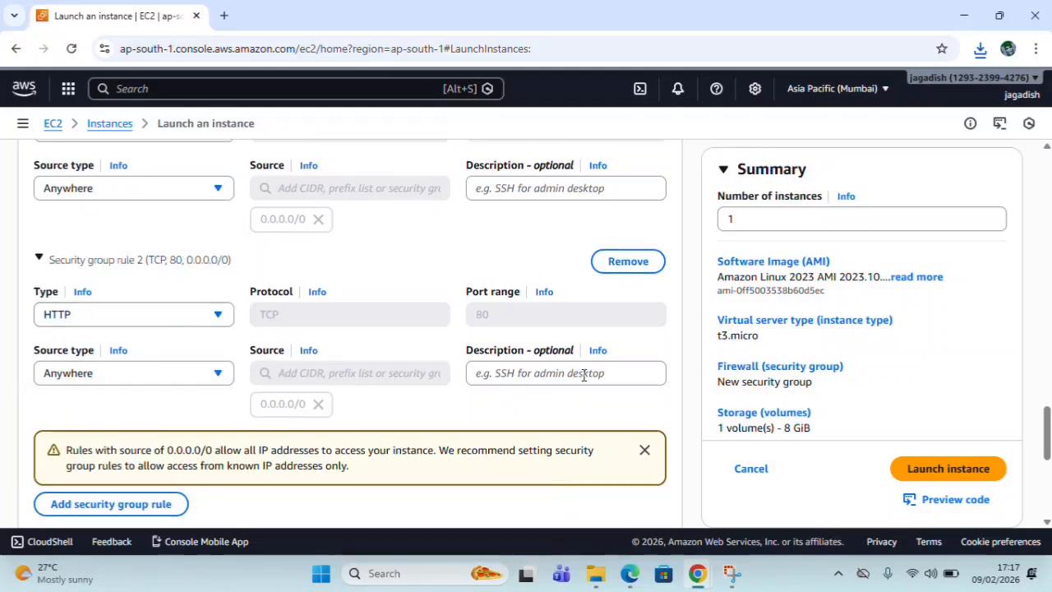
- Launch the configured LC_01 instance and return to the list of all instances
scroll(583, 371, down, 2)
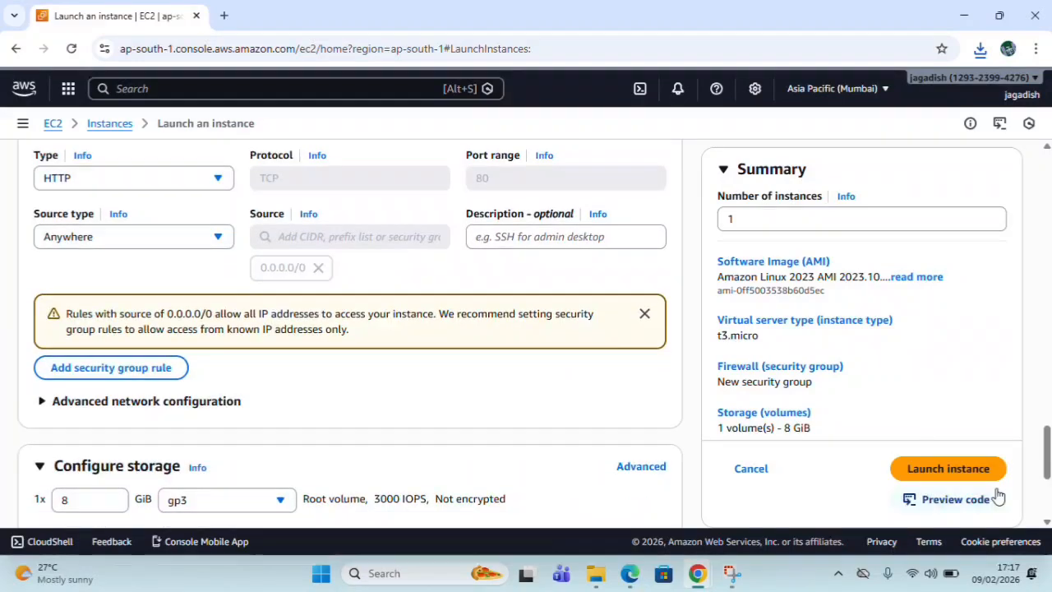
click(939, 470)
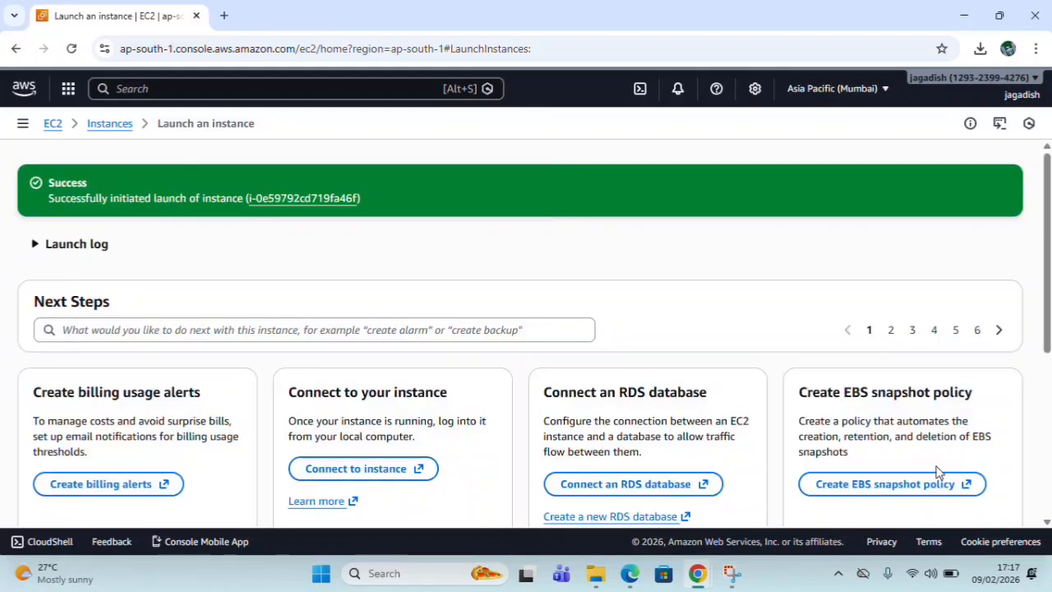
scroll(723, 486, down, 4)
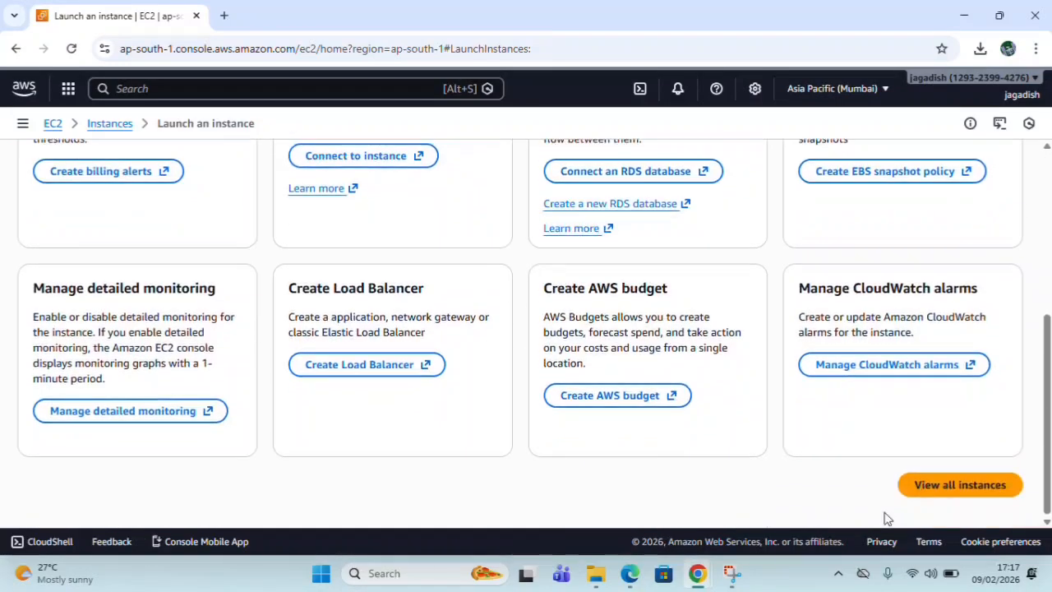
click(993, 492)
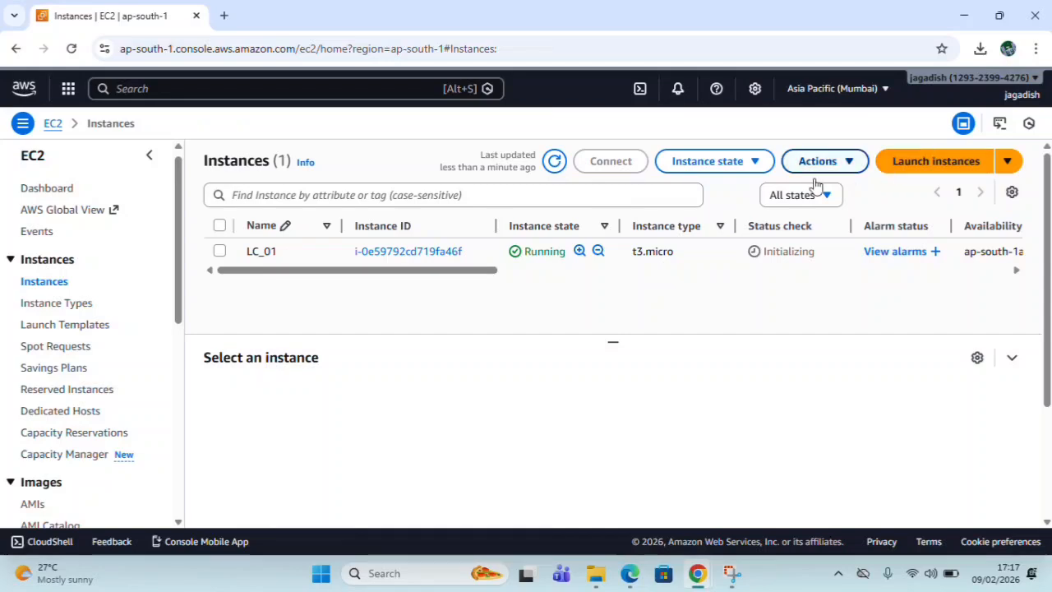
- Start launching another EC2 instance and begin its name with LC
click(934, 162)
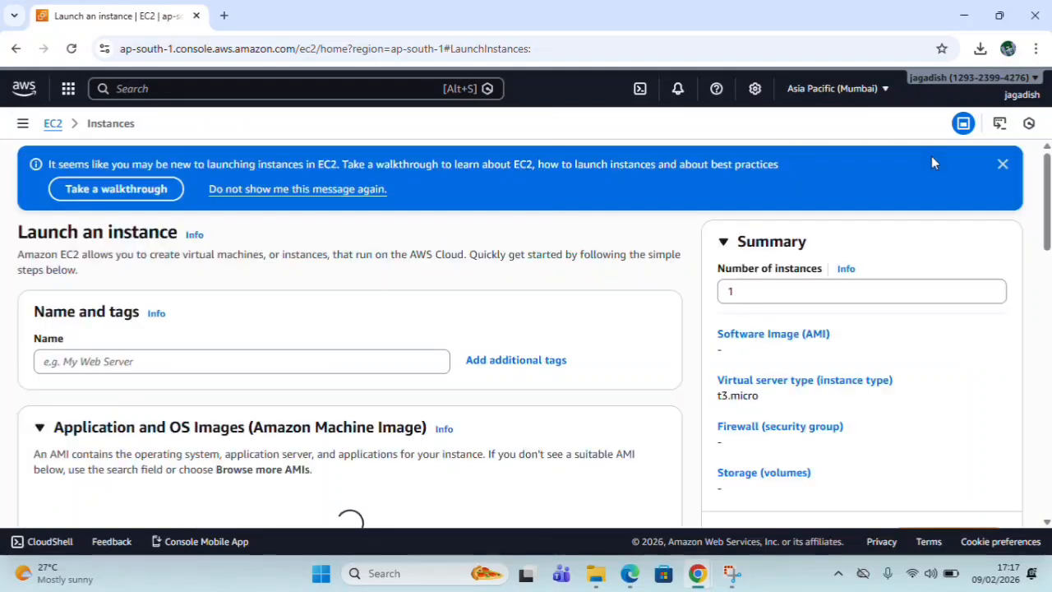
click(346, 363)
text(LC)
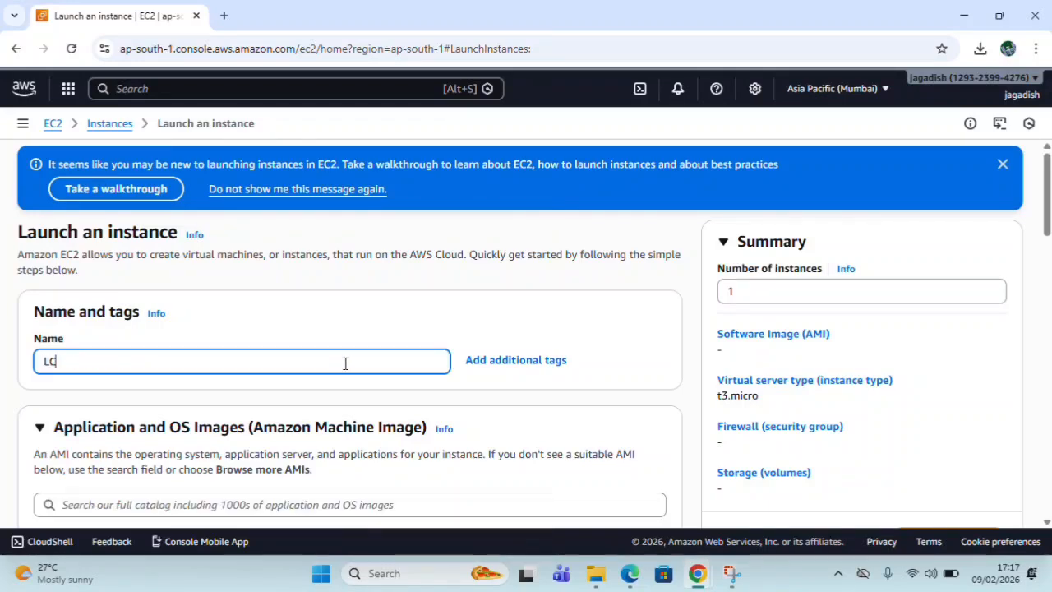